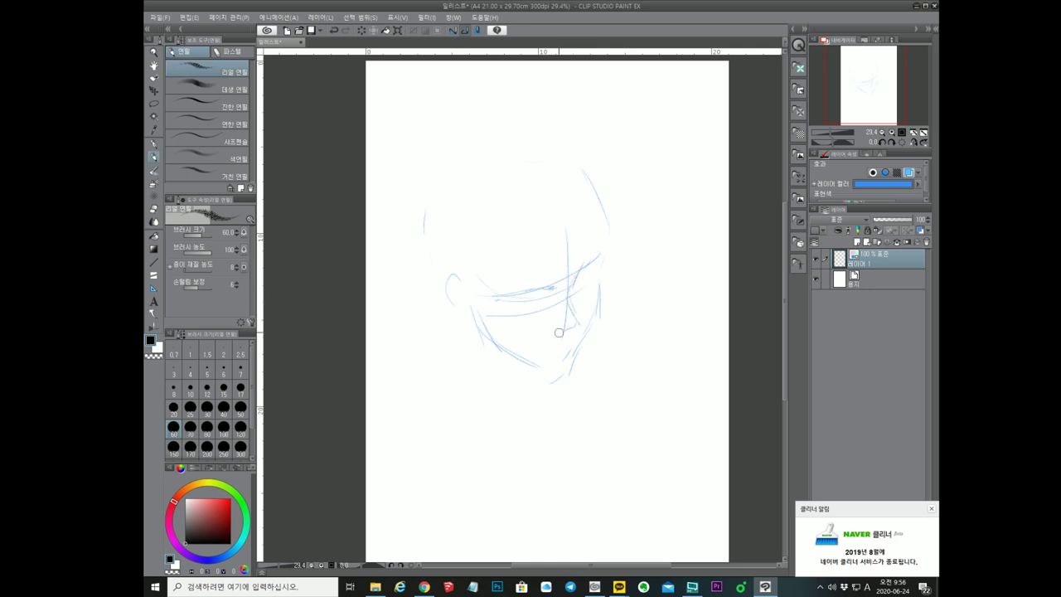
- Rough in the ear, both eyes and the glasses on the tilted head sketch, and check the face mirrored
scroll(578, 327, "up", 2)
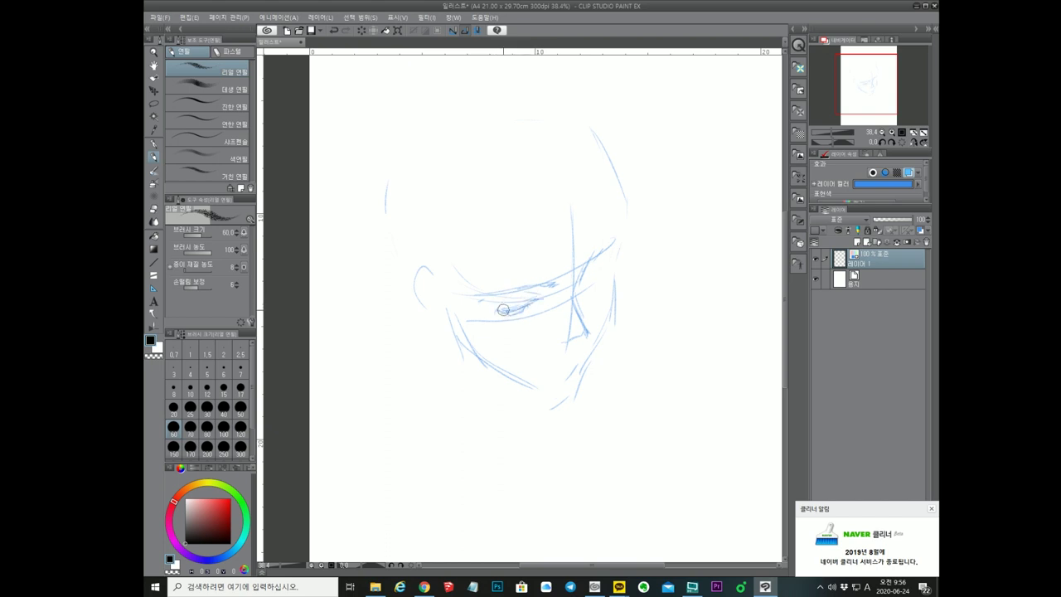
mouse_move(433, 274)
left_mouse_down()
mouse_move(410, 287)
mouse_move(445, 317)
left_mouse_up()
mouse_move(438, 277)
left_mouse_down()
mouse_move(454, 327)
mouse_move(505, 324)
left_mouse_up()
left_click_drag(560, 299, 527, 312)
mouse_move(563, 297)
left_mouse_down()
mouse_move(531, 311)
mouse_move(566, 311)
mouse_move(621, 268)
mouse_move(592, 307)
mouse_move(607, 268)
mouse_move(586, 283)
left_mouse_up()
key("h")
key("h")
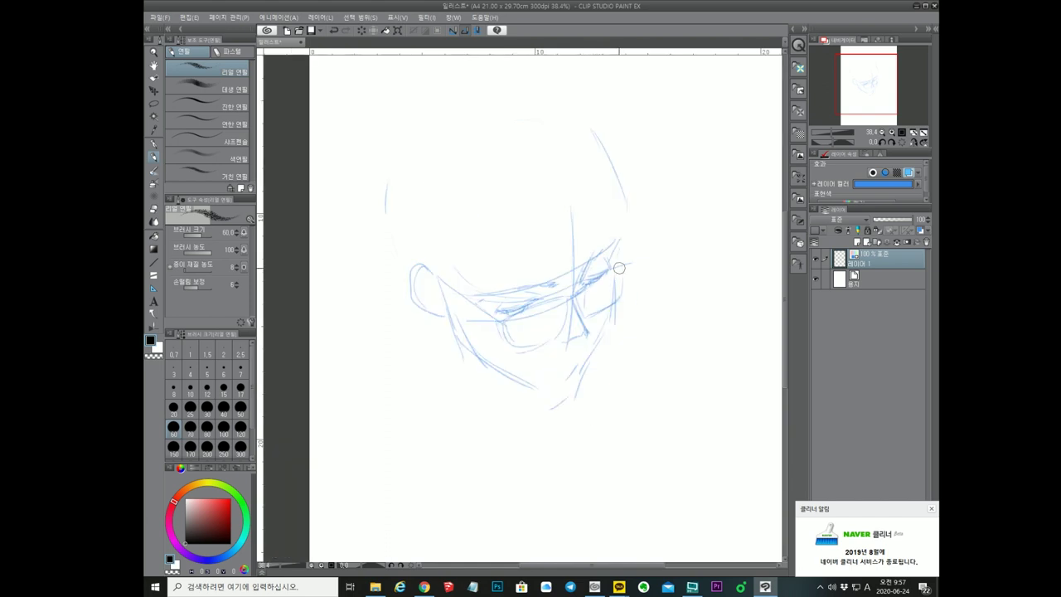
- Close the chin line and loosely sketch the fringe strands and the crown of the hair
mouse_move(607, 330)
left_mouse_down()
mouse_move(574, 393)
mouse_move(545, 399)
mouse_move(525, 382)
left_mouse_up()
left_click_drag(582, 297, 565, 295)
mouse_move(589, 226)
left_mouse_down()
mouse_move(585, 258)
mouse_move(557, 303)
mouse_move(542, 294)
left_mouse_up()
mouse_move(506, 184)
left_mouse_down()
mouse_move(547, 277)
mouse_move(499, 317)
left_mouse_up()
mouse_move(483, 216)
left_mouse_down()
mouse_move(495, 231)
mouse_move(498, 312)
left_mouse_up()
left_click_drag(500, 168, 569, 181)
left_click_drag(547, 136, 619, 188)
mouse_move(584, 147)
left_mouse_down()
mouse_move(618, 186)
mouse_move(613, 260)
left_mouse_up()
mouse_move(570, 180)
left_mouse_down()
mouse_move(611, 267)
mouse_move(604, 281)
left_mouse_up()
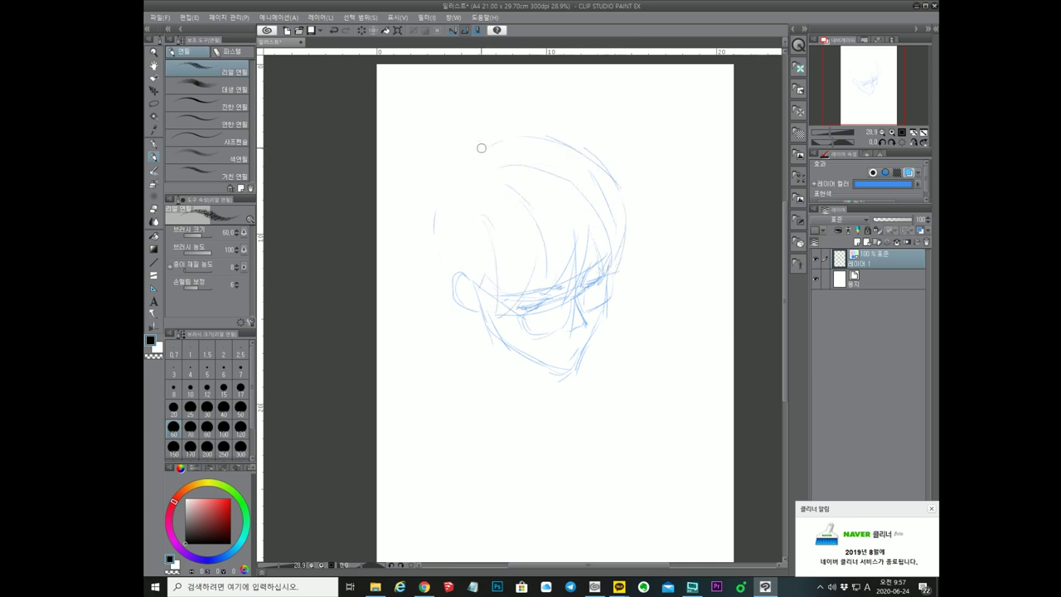
- Sketch the back-of-head hair contour and reinforce the ear outline
left_click_drag(481, 145, 424, 253)
mouse_move(446, 184)
left_mouse_down()
mouse_move(435, 277)
mouse_move(431, 225)
left_mouse_up()
left_click_drag(454, 268, 473, 312)
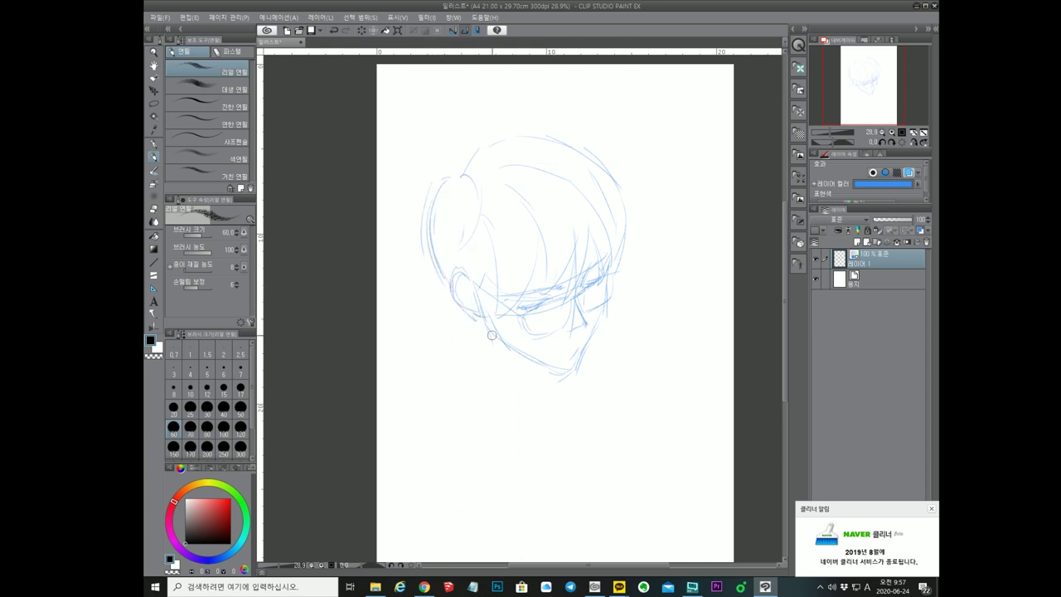
- Erase the stray lines under the nose and sketch the nose tip, mouth and chin edge
scroll(564, 341, "up", 3)
key("e")
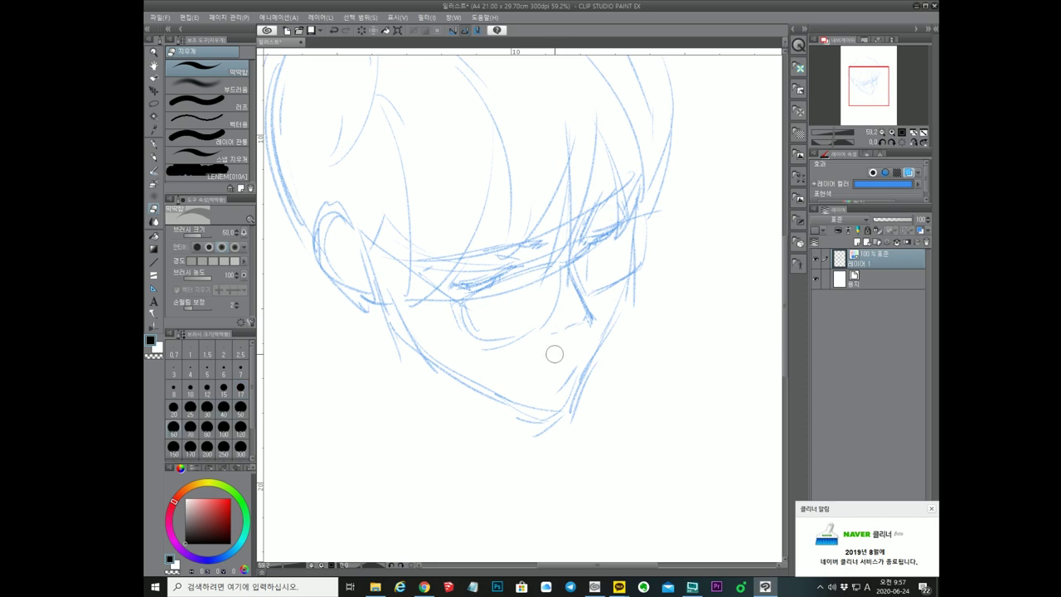
key("p")
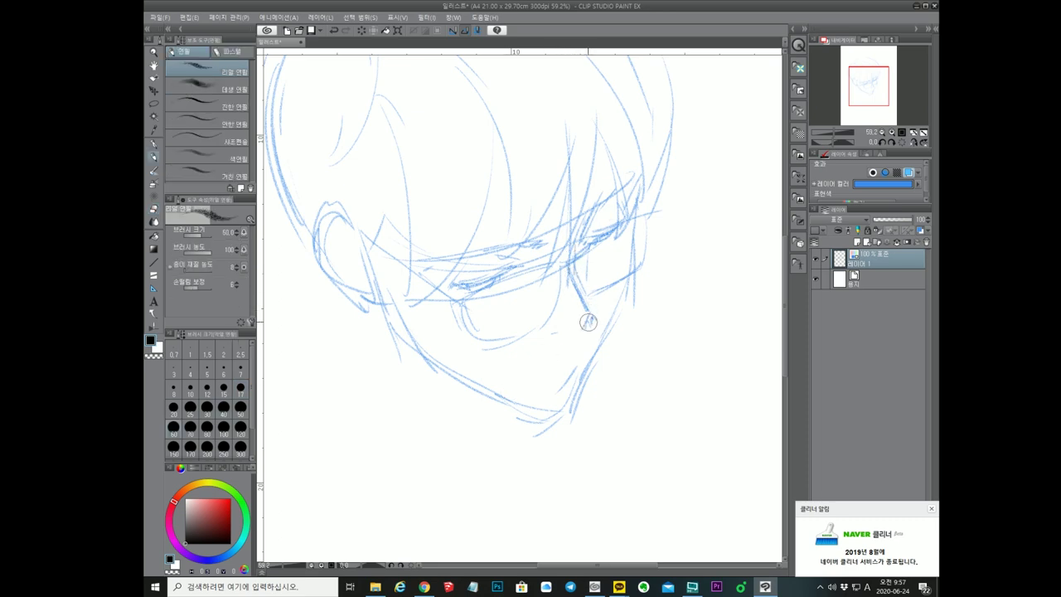
mouse_move(588, 322)
left_mouse_down()
mouse_move(576, 352)
mouse_move(520, 374)
left_mouse_up()
mouse_move(579, 353)
left_mouse_down()
mouse_move(553, 364)
mouse_move(574, 398)
left_mouse_up()
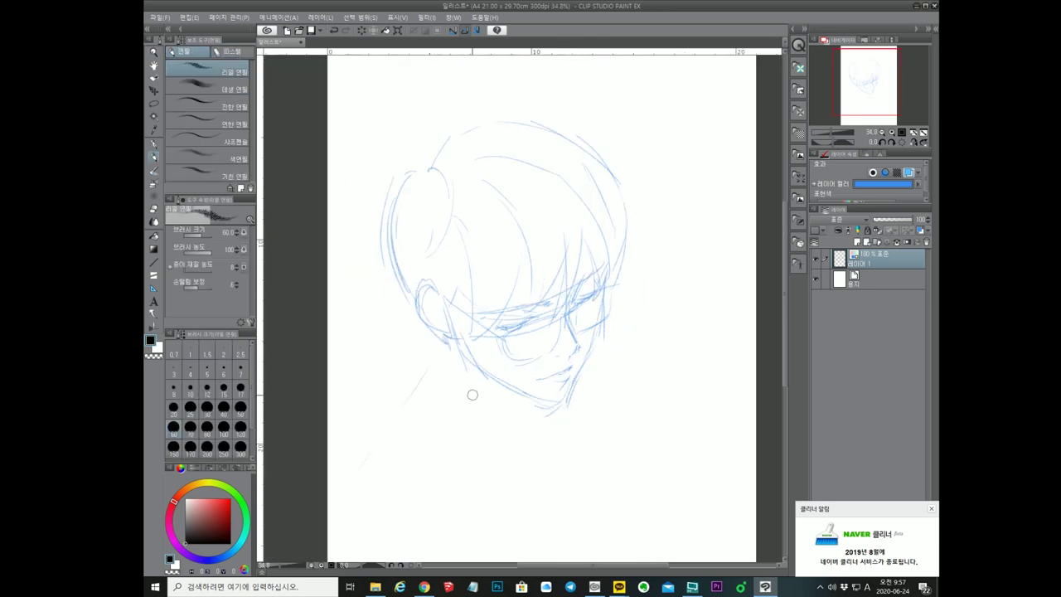
- Sketch the neck, the open collar and the sloping back and shoulder lines below the head
left_click_drag(445, 348, 461, 421)
left_click_drag(434, 357, 456, 415)
mouse_move(452, 408)
left_mouse_down()
mouse_move(563, 452)
mouse_move(531, 490)
left_mouse_up()
left_click_drag(432, 337, 505, 510)
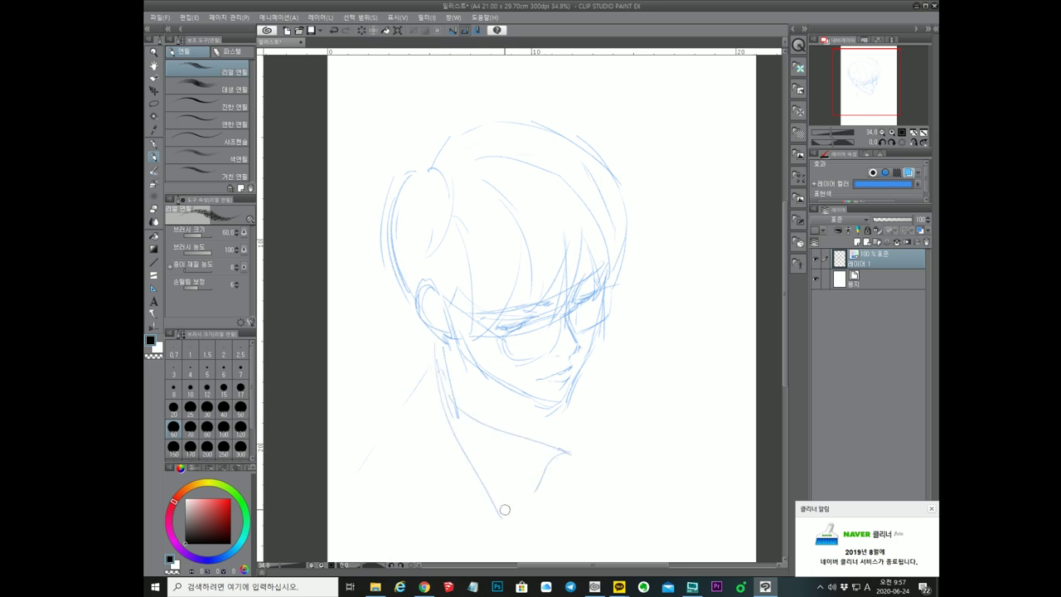
left_click_drag(438, 369, 374, 469)
left_click_drag(581, 369, 577, 425)
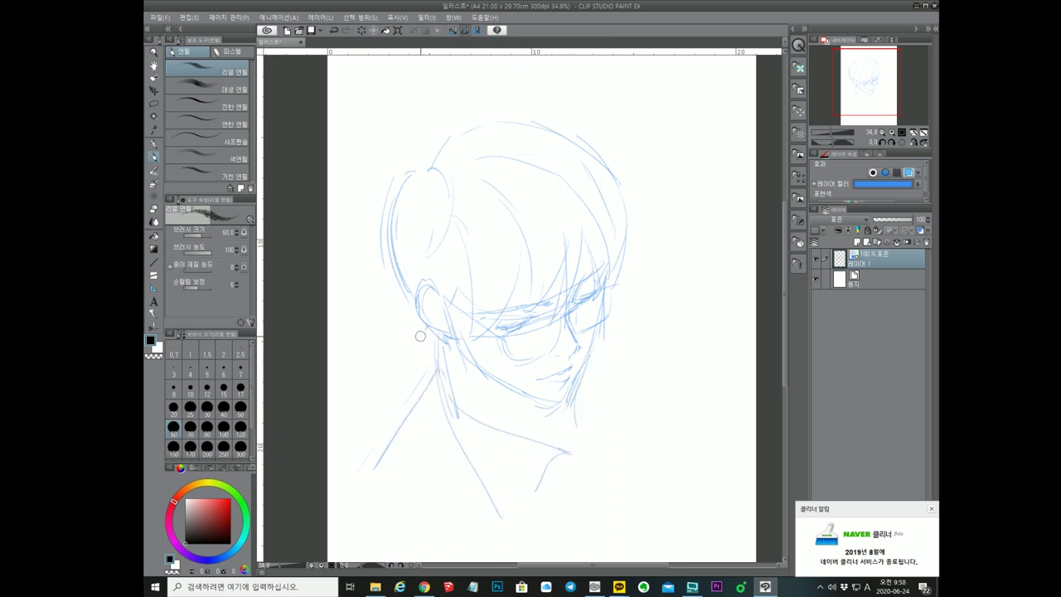
left_click_drag(423, 331, 370, 489)
scroll(643, 340, "up", 3)
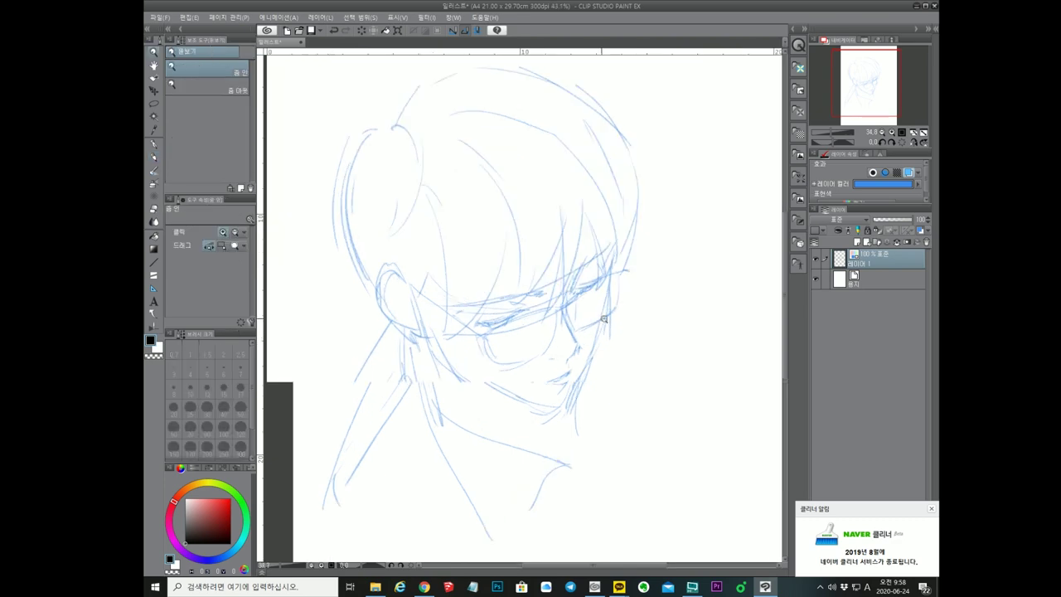
mouse_move(612, 303)
left_mouse_down()
mouse_move(599, 349)
mouse_move(547, 422)
mouse_move(595, 457)
left_mouse_up()
- Mirror the view, lasso the eye on the far side of the face, adjust its position and deselect it
key("ctrl+space")
key("h")
left_click_drag(473, 375, 488, 385)
key("m")
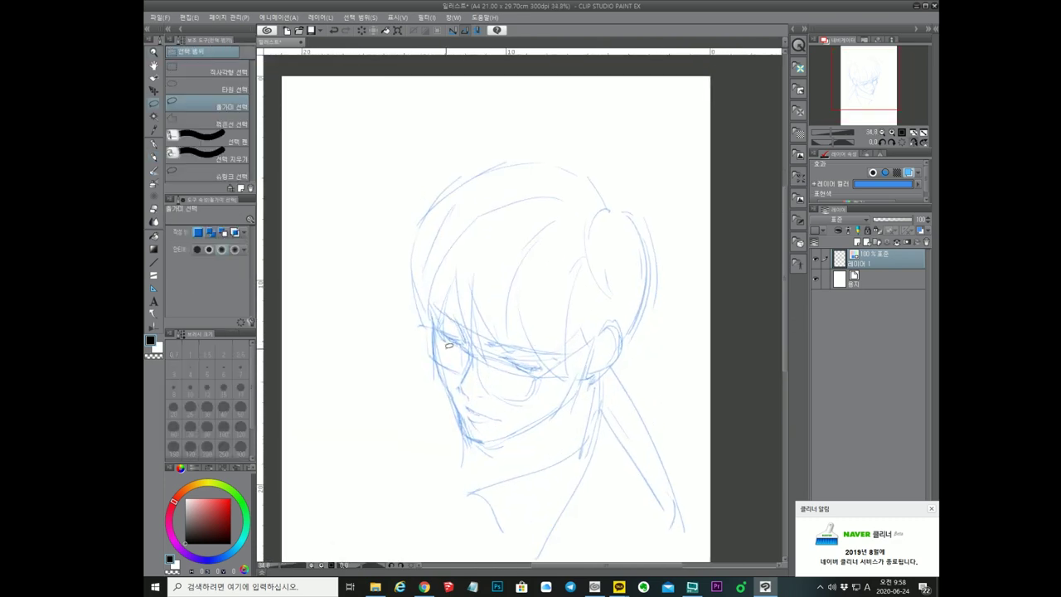
left_click_drag(440, 348, 451, 360)
key("k")
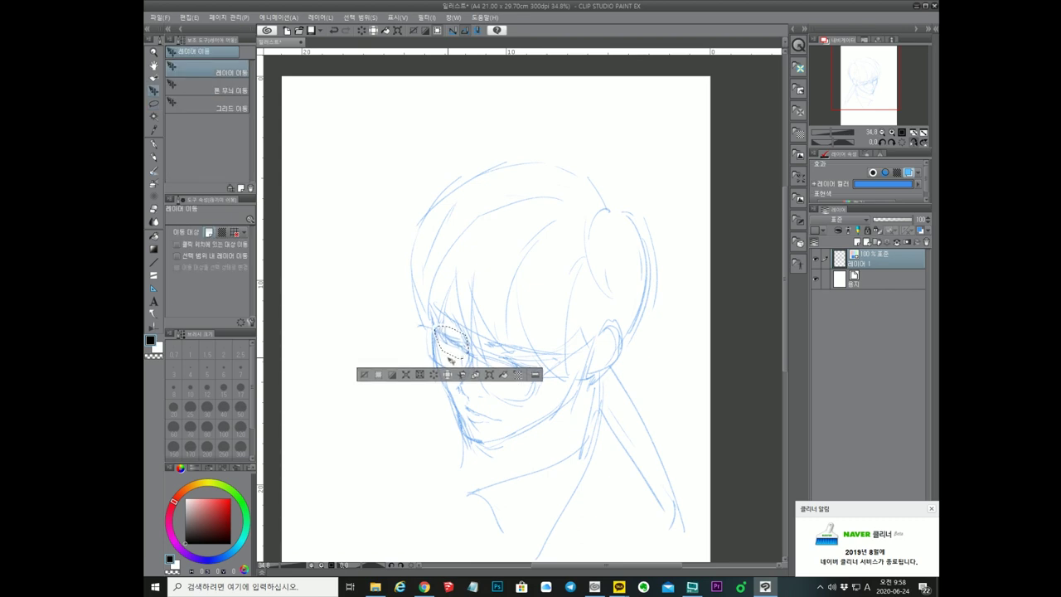
key("m")
left_click(684, 434)
- Unmirror the view, lower the rough sketch layer's opacity to 34% and add a new layer above it
key("h")
left_click(887, 220)
left_click(857, 242)
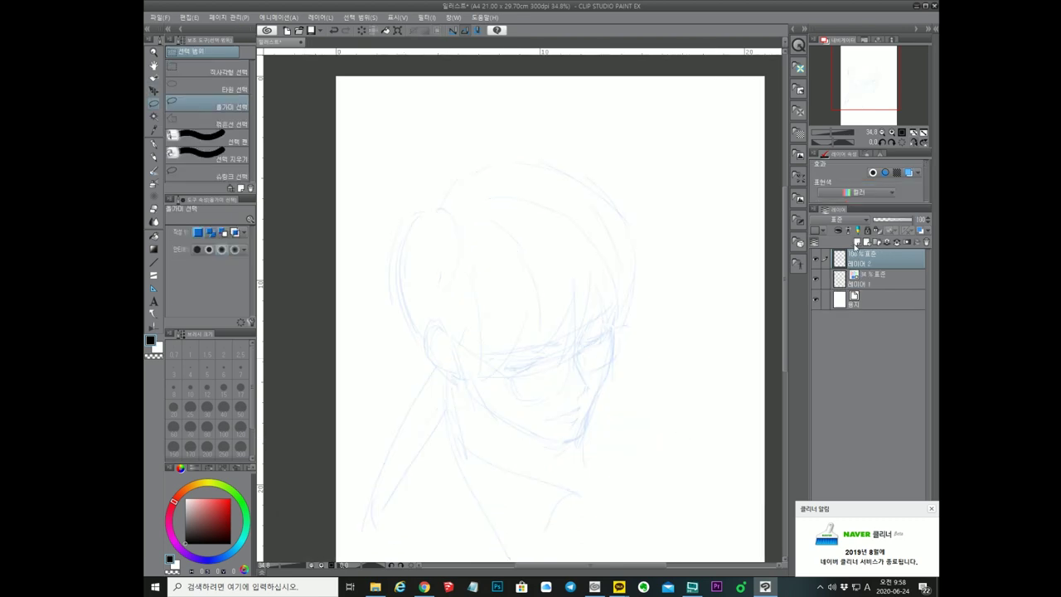
- Draw the fringe strands over the forehead in black with the realistic pencil at size 50
key("ctrl+space")
mouse_move(570, 392)
left_mouse_down()
mouse_move(606, 383)
mouse_move(672, 291)
left_mouse_up()
key("p")
left_click_drag(668, 238, 645, 323)
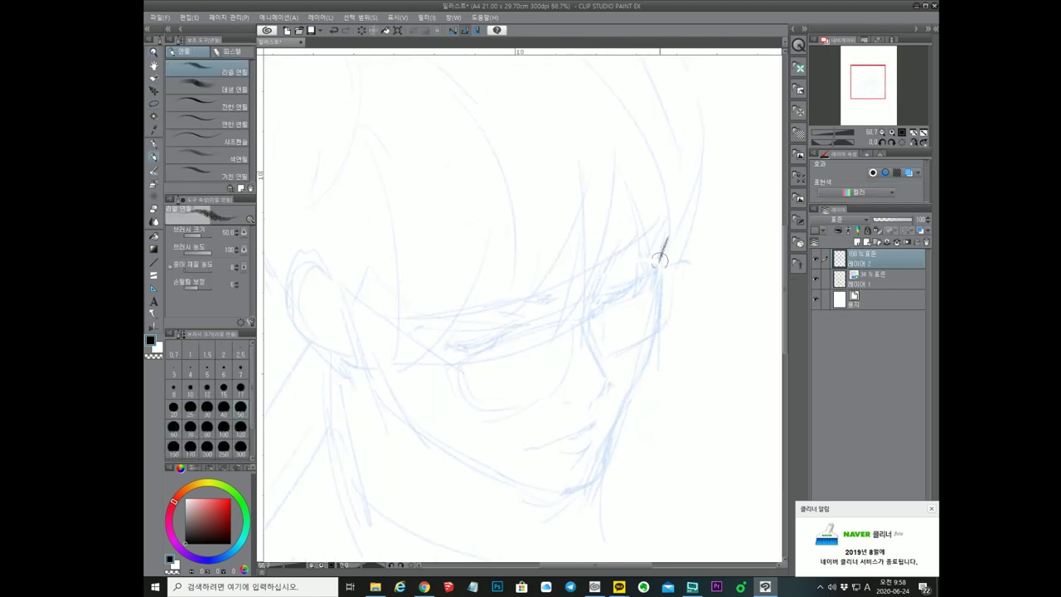
scroll(651, 317, "up", 1)
key("bracketleft")
left_click_drag(629, 217, 572, 384)
left_click_drag(573, 247, 581, 330)
left_click_drag(591, 288, 567, 366)
left_click_drag(588, 313, 574, 382)
left_click_drag(572, 233, 515, 365)
left_click_drag(483, 140, 522, 349)
key("ctrl+space")
left_click_drag(618, 262, 569, 318)
left_click_drag(545, 281, 488, 358)
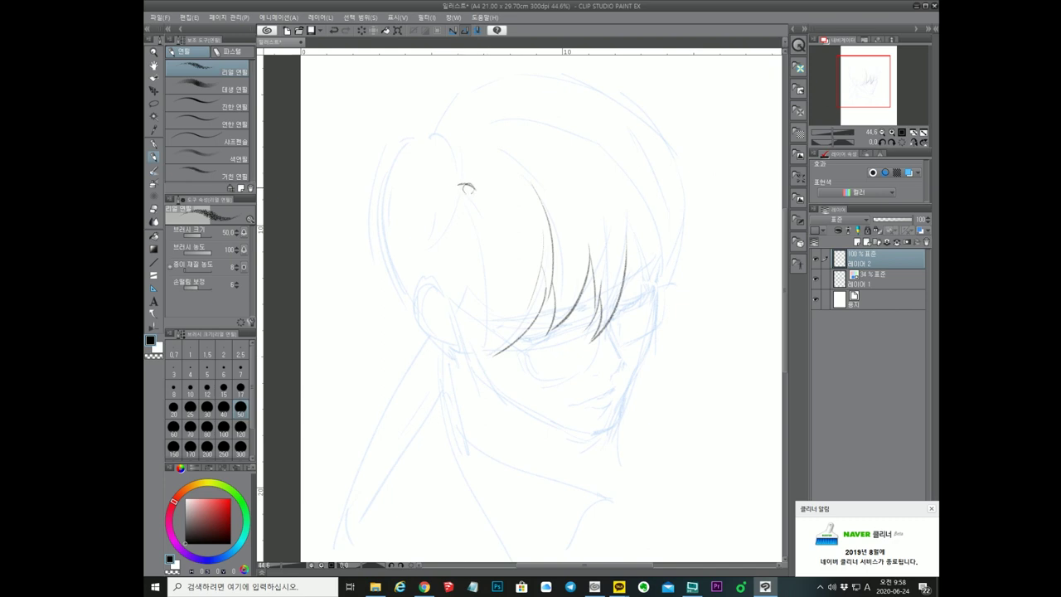
- Draw the side locks in front of the ear and the parted strands sweeping to the far temple
left_click_drag(471, 190, 497, 326)
left_click_drag(495, 267, 470, 355)
mouse_move(453, 294)
left_mouse_down()
mouse_move(471, 360)
mouse_move(481, 363)
left_mouse_up()
key("space")
left_click_drag(592, 354, 574, 394)
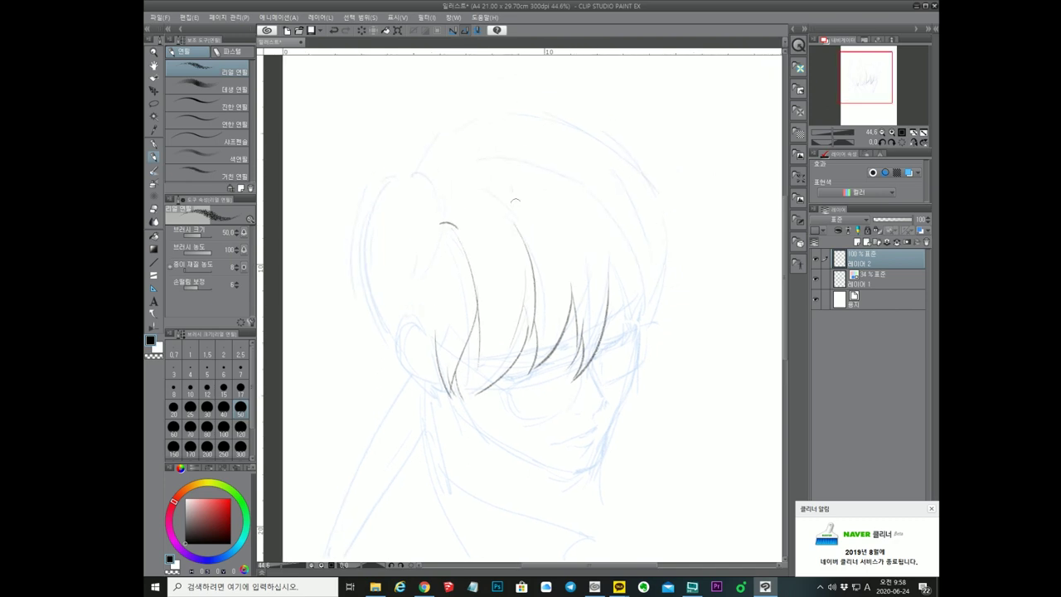
mouse_move(514, 200)
left_mouse_down()
mouse_move(503, 279)
mouse_move(614, 296)
mouse_move(635, 348)
left_mouse_up()
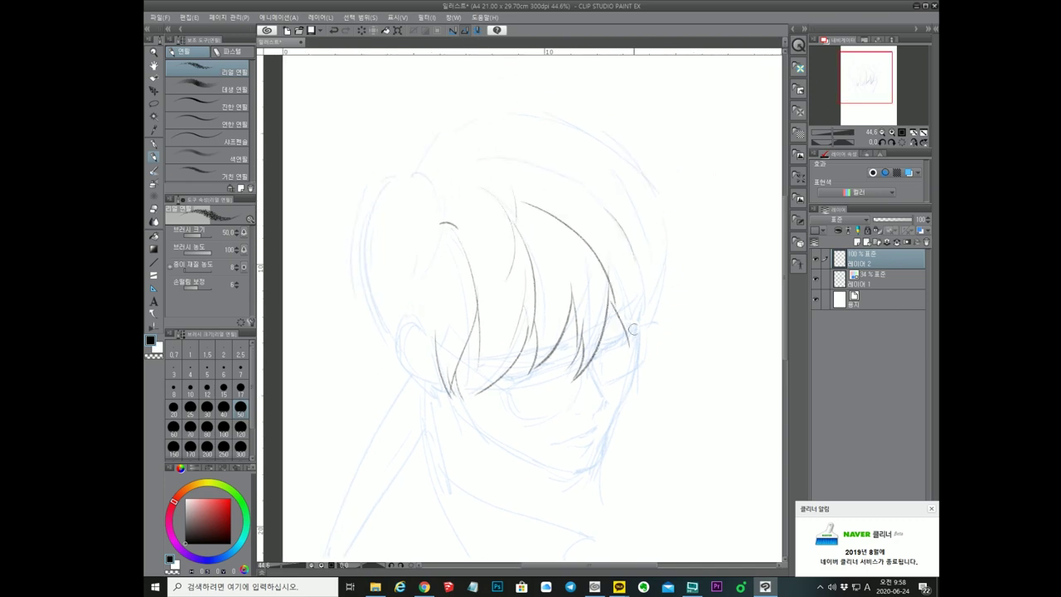
left_click_drag(640, 295, 630, 362)
- Outline the crown, the back of the head, the ear, the far cheek and the jaw
mouse_move(416, 172)
left_mouse_down()
mouse_move(442, 133)
mouse_move(560, 122)
mouse_move(655, 196)
mouse_move(643, 186)
mouse_move(665, 233)
mouse_move(652, 328)
left_mouse_up()
mouse_move(415, 173)
left_mouse_down()
mouse_move(433, 199)
mouse_move(404, 298)
mouse_move(365, 220)
mouse_move(405, 357)
mouse_move(429, 392)
left_mouse_up()
mouse_move(649, 351)
left_mouse_down()
mouse_move(638, 266)
mouse_move(655, 264)
left_mouse_up()
left_click_drag(630, 255, 578, 410)
mouse_move(424, 337)
left_mouse_down()
mouse_move(444, 365)
mouse_move(549, 411)
mouse_move(607, 398)
left_mouse_up()
- Erase the far cheek-to-chin contour, redraw it more cleanly and check the head mirrored
key("e")
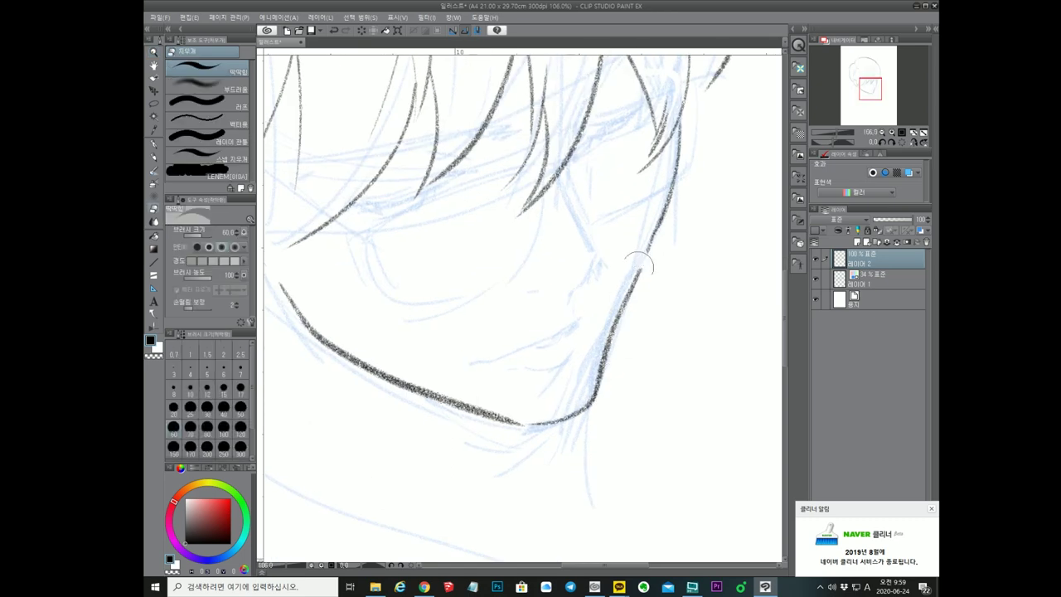
left_click_drag(639, 263, 537, 425)
key("p")
mouse_move(653, 240)
left_mouse_down()
mouse_move(588, 389)
mouse_move(541, 425)
left_mouse_up()
left_click_drag(592, 403, 591, 436)
key("h")
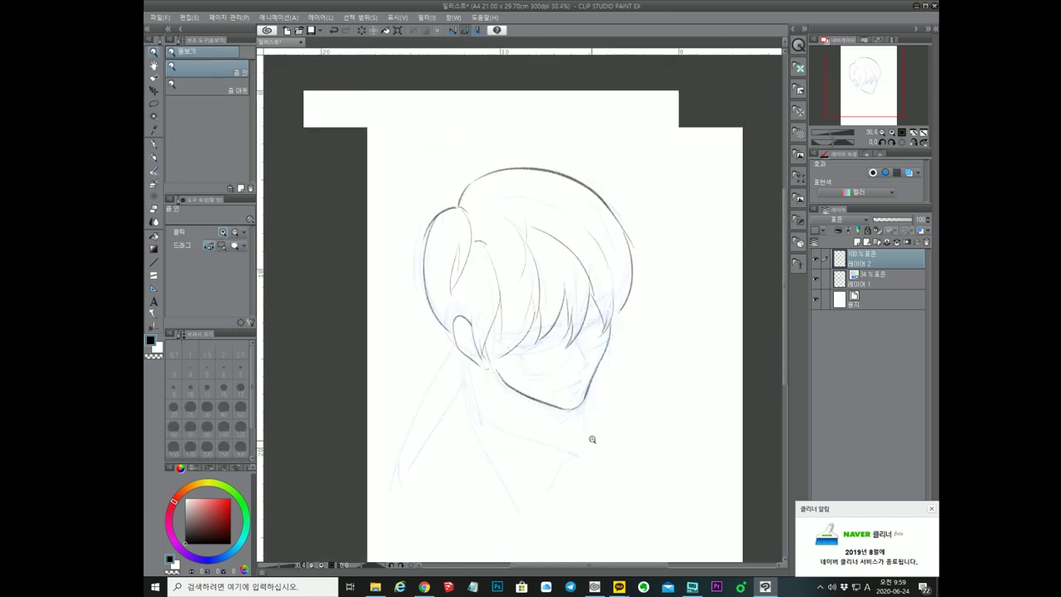
key("h")
left_click_drag(568, 350, 592, 360)
- Add a new layer and draw the eyebrows and the near eye's lid line on it
key("ctrl+shift+n")
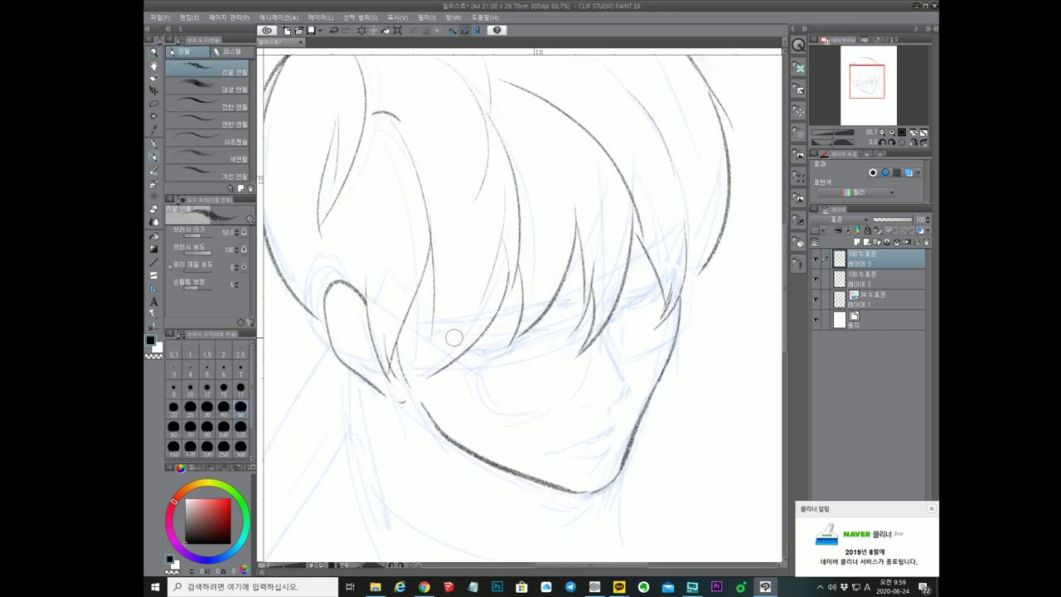
mouse_move(452, 336)
left_mouse_down()
mouse_move(580, 300)
mouse_move(522, 316)
mouse_move(564, 310)
left_mouse_up()
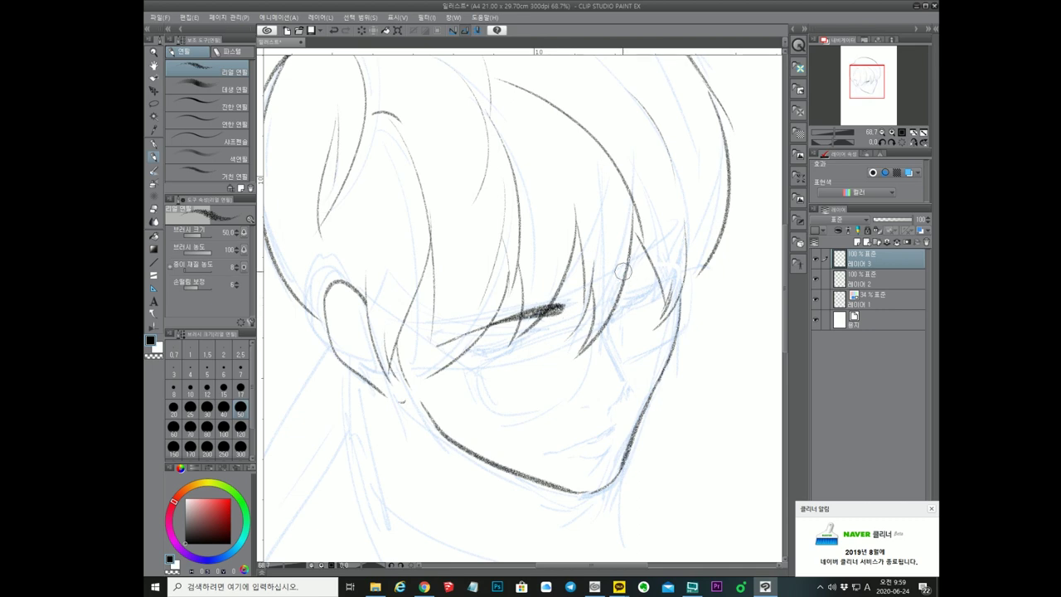
mouse_move(624, 272)
left_mouse_down()
mouse_move(594, 303)
mouse_move(643, 271)
left_mouse_up()
left_click_drag(449, 385, 595, 324)
- Darken and detail both eyes and the shading beside the near brow with the pencil at size 60, and check them mirrored
key("bracketright")
key("bracketright")
key("bracketright")
mouse_move(519, 346)
left_mouse_down()
mouse_move(544, 341)
mouse_move(538, 353)
mouse_move(590, 335)
mouse_move(586, 327)
mouse_move(594, 336)
mouse_move(570, 339)
left_mouse_up()
left_click_drag(638, 343, 591, 374)
left_click_drag(615, 318, 608, 328)
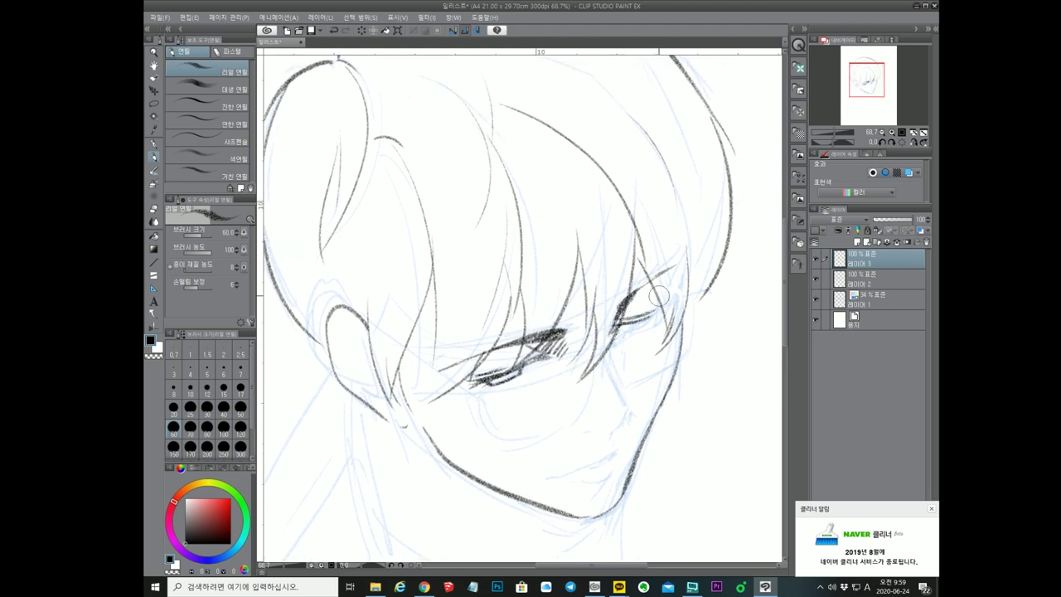
mouse_move(663, 289)
left_mouse_down()
mouse_move(658, 315)
mouse_move(669, 315)
mouse_move(614, 335)
mouse_move(675, 303)
left_mouse_up()
key("ctrl+space")
mouse_move(671, 360)
left_mouse_down()
mouse_move(645, 394)
mouse_move(666, 380)
left_mouse_up()
key("h")
key("h")
- Draw the nose bridge and tip, and the line between the lips
mouse_move(634, 320)
left_mouse_down()
mouse_move(627, 351)
mouse_move(645, 387)
mouse_move(636, 417)
mouse_move(616, 417)
left_mouse_up()
key("ctrl+space")
left_click_drag(640, 419, 649, 421)
left_click_drag(534, 486, 639, 440)
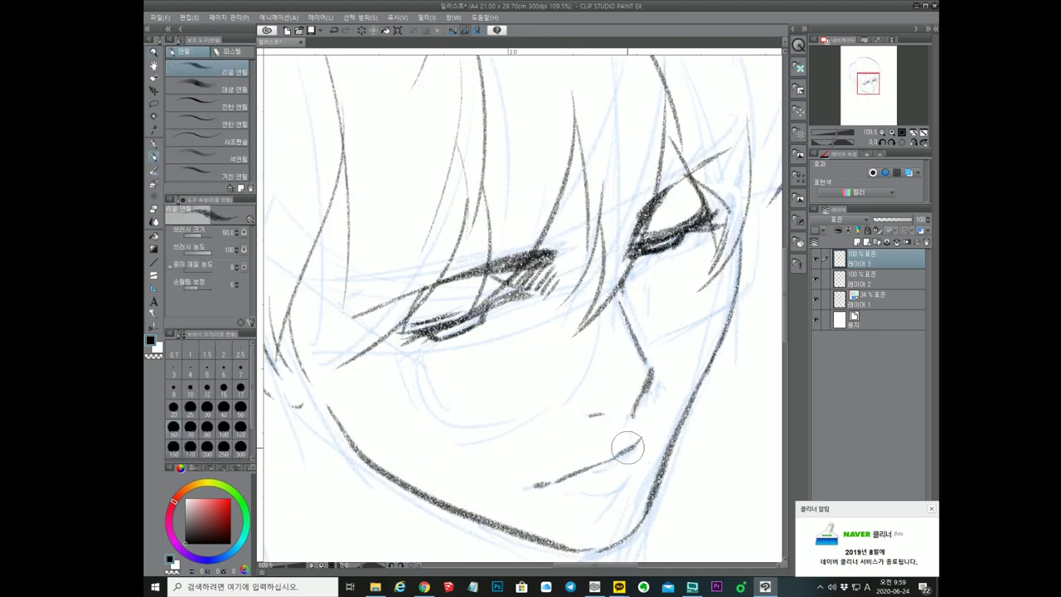
- Reduce the pencil size to 25 and refine the mouth line and lower lip
key("bracketleft")
key("bracketleft")
key("bracketleft")
key("bracketleft")
left_click_drag(579, 473, 617, 457)
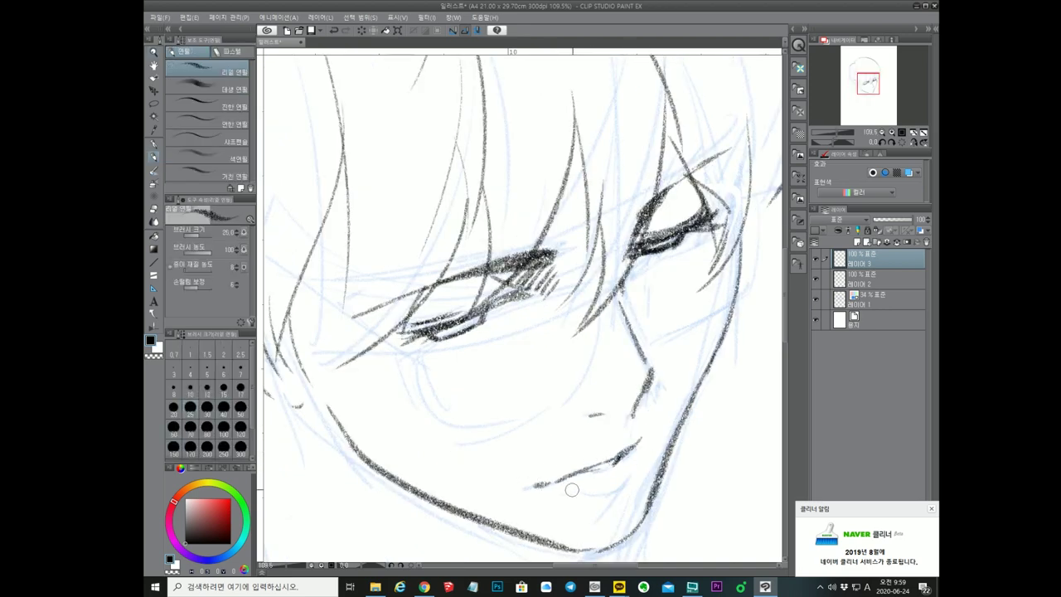
mouse_move(572, 490)
left_mouse_down()
mouse_move(627, 474)
mouse_move(549, 501)
left_mouse_up()
- Trim the near eyebrow and the edges of the far eye and brow with the eraser
key("ctrl+space")
left_click_drag(658, 455, 665, 374)
left_click_drag(626, 350, 652, 360)
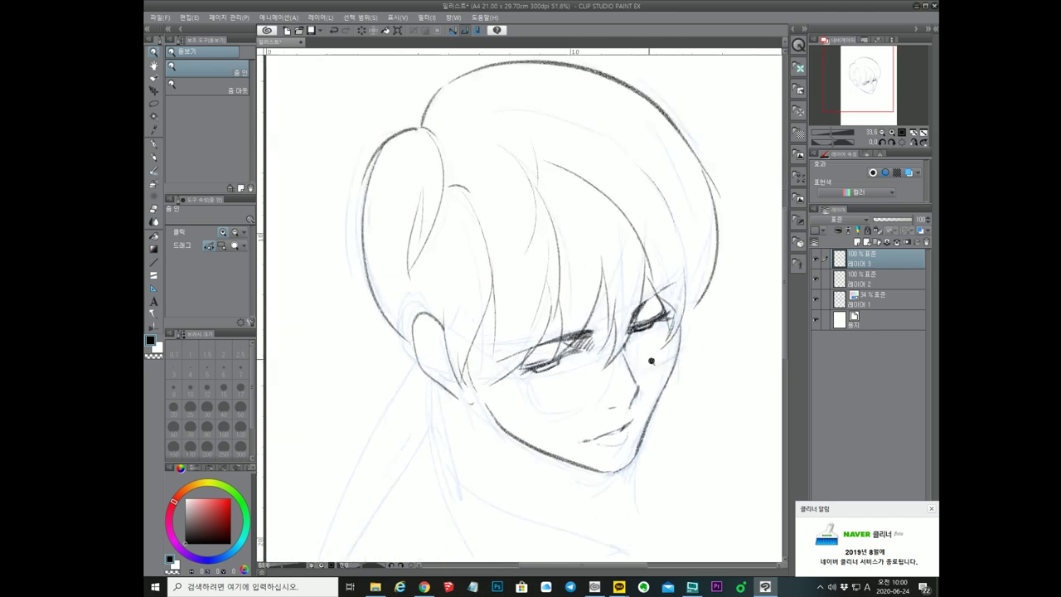
left_click(651, 360)
key("e")
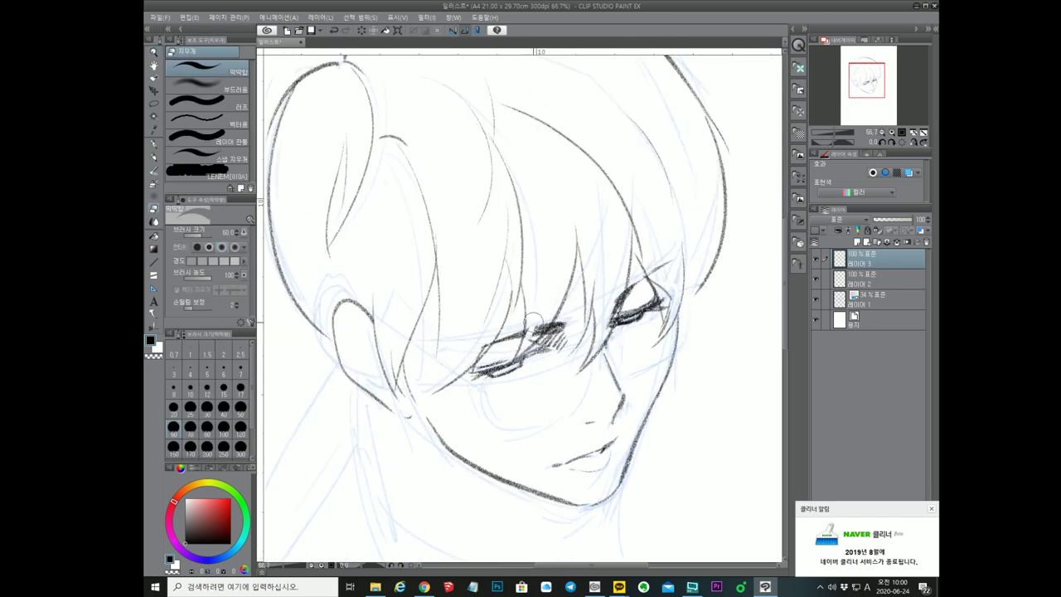
left_click_drag(534, 322, 529, 331)
key("bracketleft")
key("bracketleft")
key("bracketleft")
key("bracketleft")
mouse_move(622, 295)
left_mouse_down()
mouse_move(616, 304)
mouse_move(622, 287)
left_mouse_up()
key("bracketright")
key("bracketright")
key("bracketright")
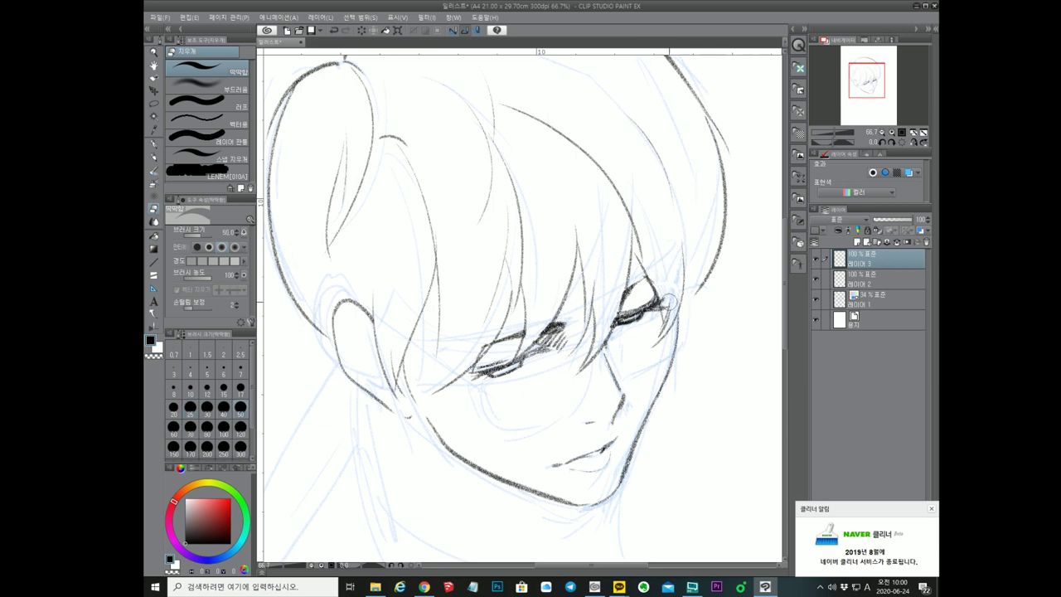
- Add a new layer and draw the glasses' near lens, temple arm and nose pad with the size 25 pencil
key("space")
left_click_drag(653, 424, 691, 397)
key("ctrl+shift+n")
key("p")
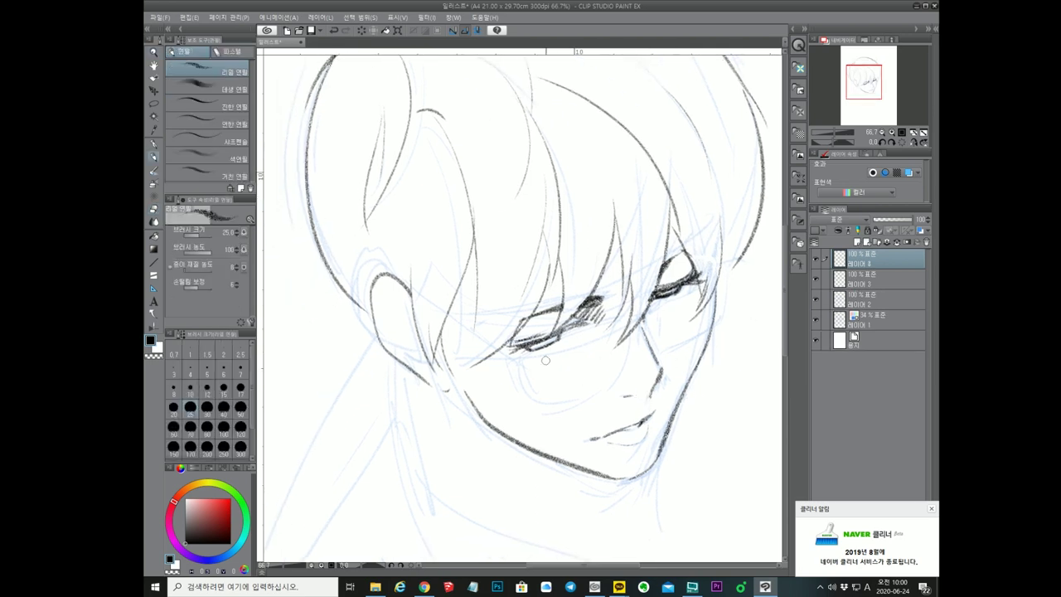
left_click_drag(524, 386, 588, 397)
left_click_drag(631, 334, 620, 377)
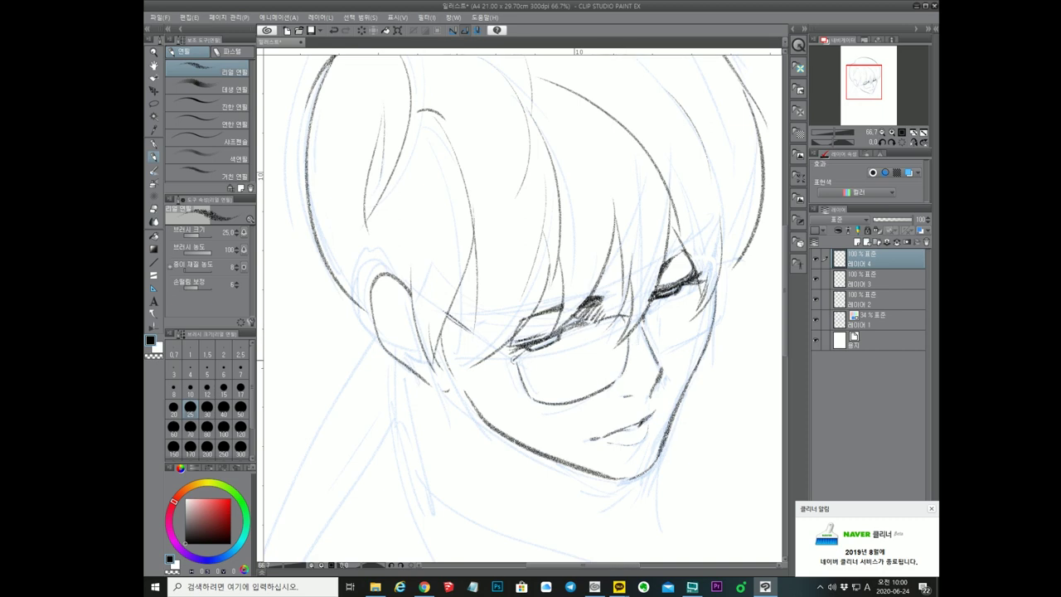
left_click_drag(480, 328, 453, 372)
left_click_drag(627, 343, 587, 371)
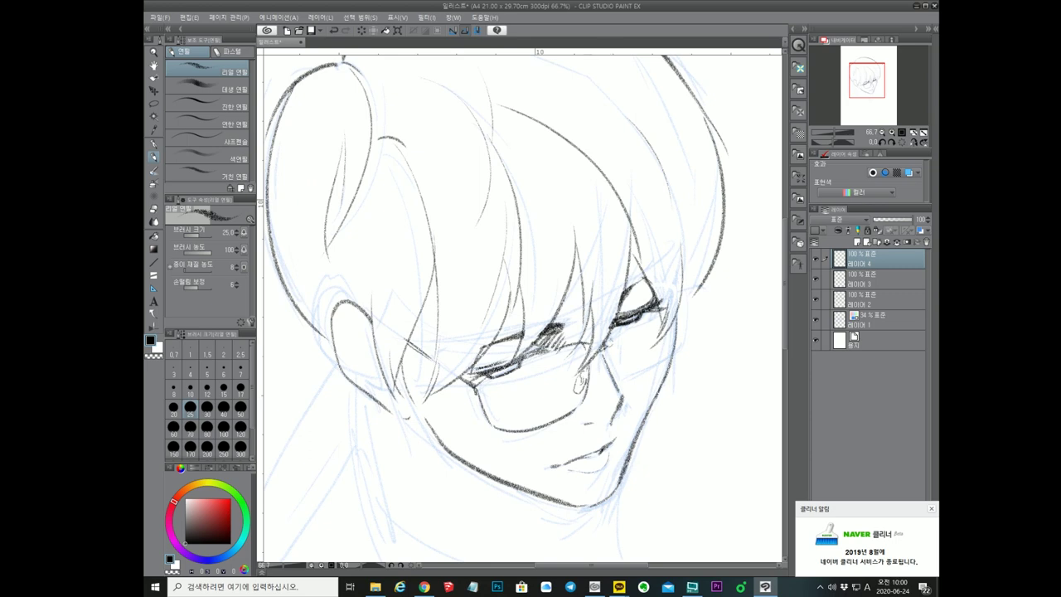
- Draw the far lens of the glasses and reinforce the near lens's lower rim
left_click_drag(690, 292, 681, 352)
left_click_drag(610, 349, 679, 356)
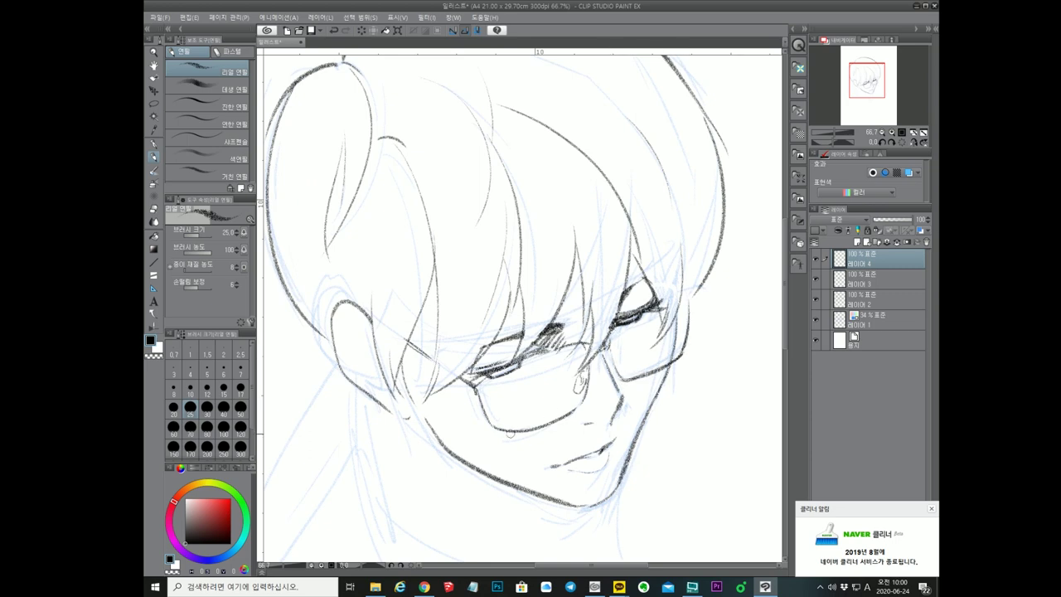
mouse_move(511, 433)
left_mouse_down()
mouse_move(578, 407)
mouse_move(608, 412)
mouse_move(538, 418)
left_mouse_up()
- Check the head mirrored, switch to the hair and face line layer, and draw the front neck edge with hatched shadow under the jaw
key("ctrl+space")
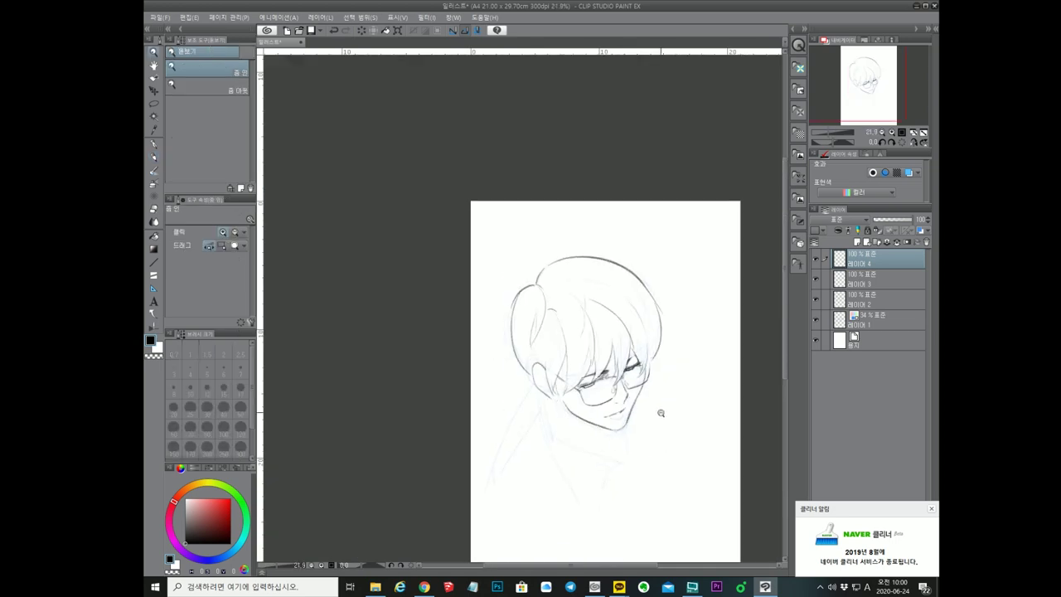
key("h")
key("h")
left_click_drag(638, 427, 663, 431)
mouse_move(647, 436)
left_mouse_down()
mouse_move(655, 397)
mouse_move(670, 395)
left_mouse_up()
key("alt+bracketleft")
key("alt+bracketleft")
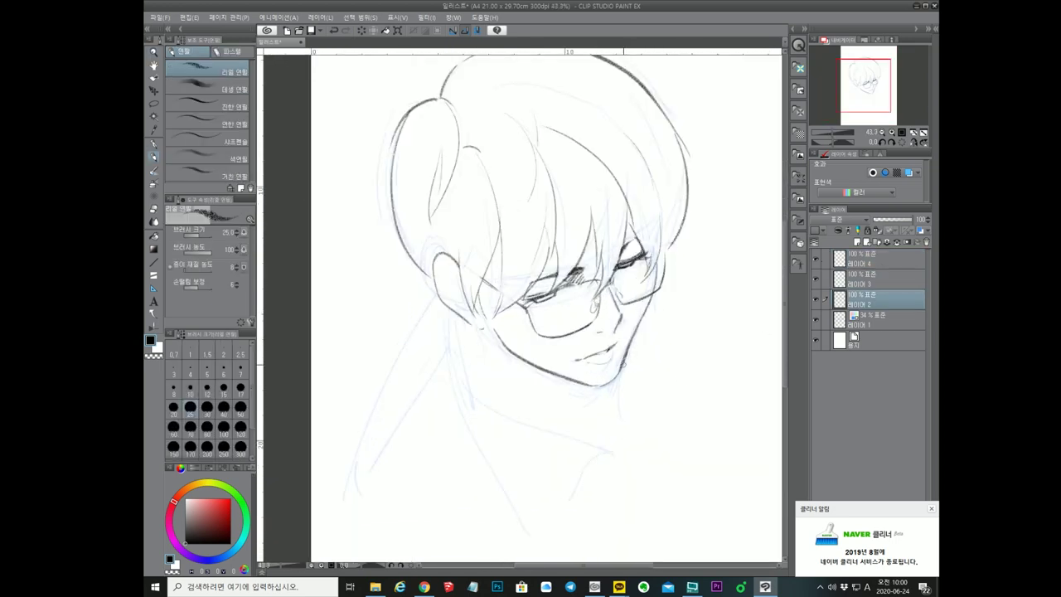
left_click_drag(627, 359, 616, 414)
left_click_drag(532, 365, 604, 410)
left_click_drag(557, 378, 606, 407)
left_click_drag(567, 379, 613, 404)
left_click_drag(599, 387, 618, 402)
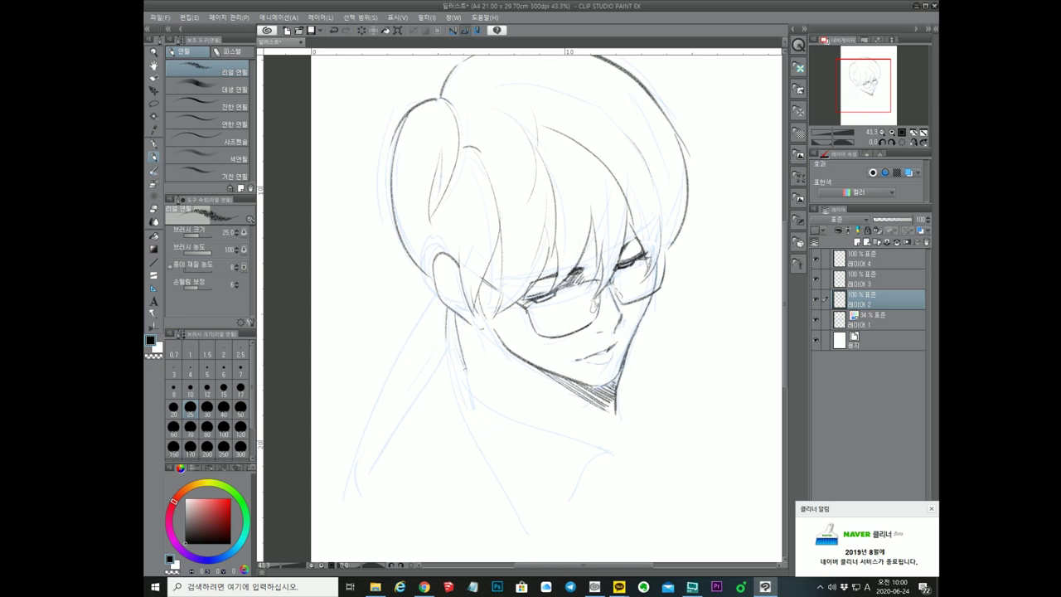
- Draw the nape, collar edges and back line below the head over the rough sketch
left_click_drag(463, 367, 610, 454)
left_click_drag(456, 367, 529, 495)
left_click_drag(440, 296, 374, 456)
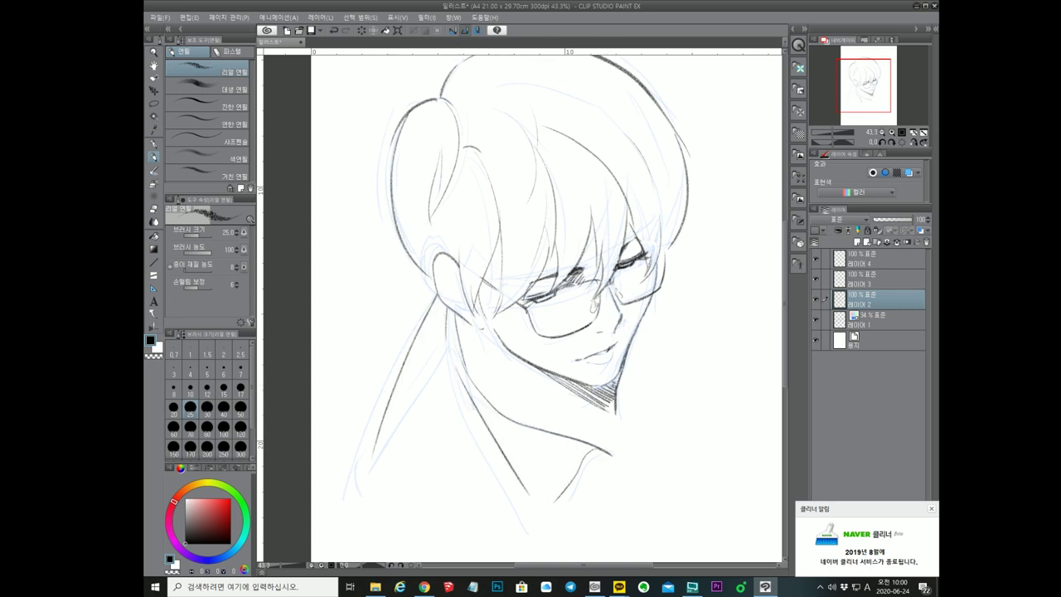
- Hatch short shadow strokes on the neck below the ear and undo the stray mark beside the head
left_click_drag(435, 341, 447, 381)
left_click_drag(438, 346, 462, 396)
left_click_drag(682, 233, 707, 232)
key("ctrl+space")
left_click_drag(718, 290, 703, 381)
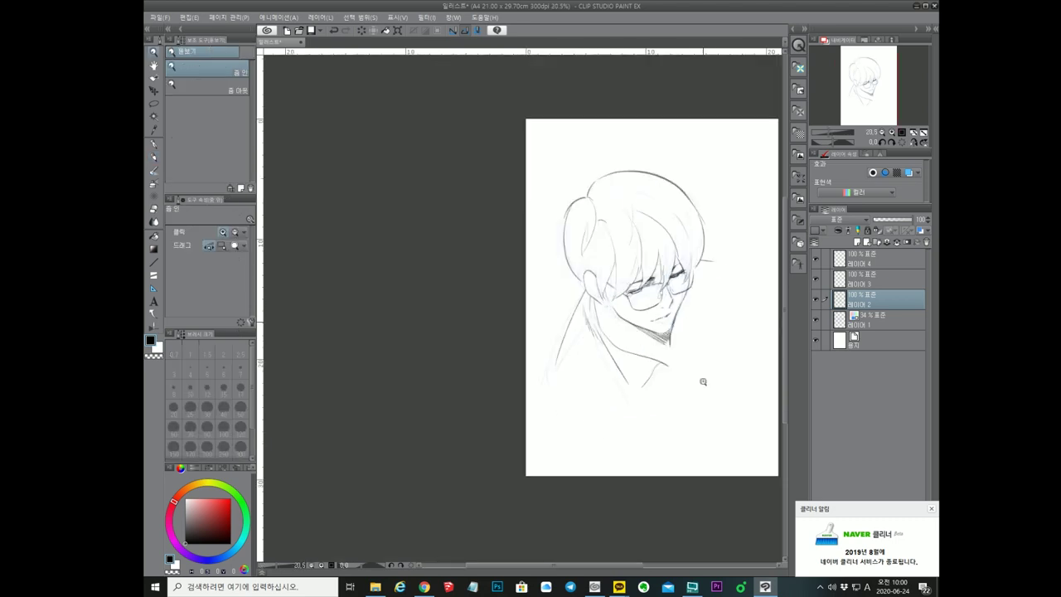
mouse_move(693, 319)
left_mouse_down()
mouse_move(682, 324)
mouse_move(696, 305)
left_mouse_up()
key("ctrl+z")
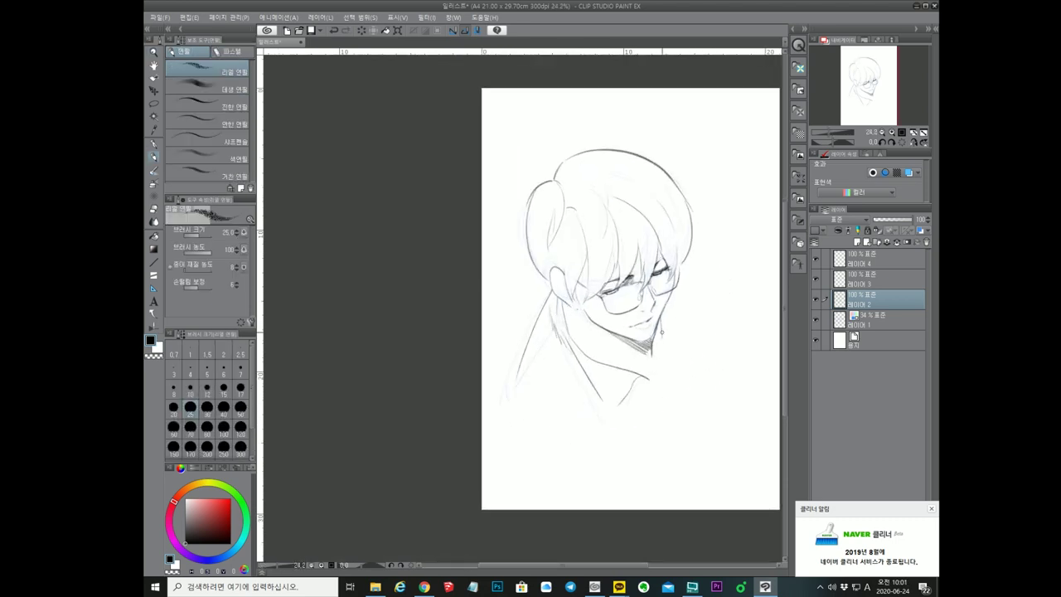
- Check the drawing mirrored, draw the far collar lines beyond the chin, and sign the artist's name beside the portrait
key("h")
key("h")
mouse_move(700, 315)
left_mouse_down()
mouse_move(628, 329)
mouse_move(647, 332)
mouse_move(650, 306)
left_mouse_up()
key("ctrl+space")
key("p")
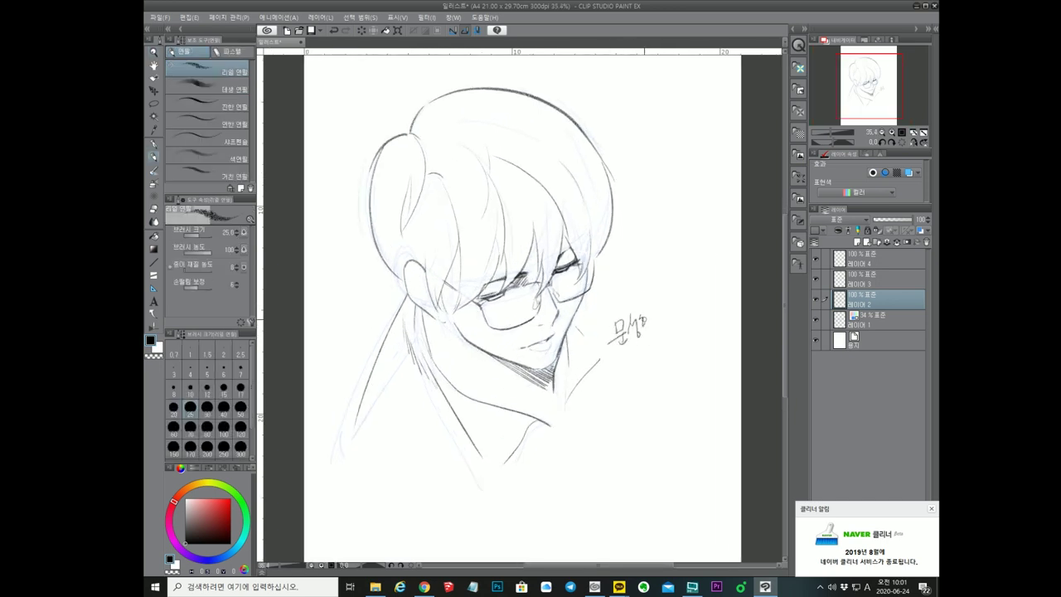
left_click_drag(666, 317, 680, 310)
mouse_move(621, 422)
left_mouse_down()
mouse_move(584, 426)
mouse_move(625, 465)
mouse_move(594, 447)
left_mouse_up()
- Hide the blue rough sketch layer and shade the lips with fine pencil hatching
left_click(816, 319)
key("ctrl+space")
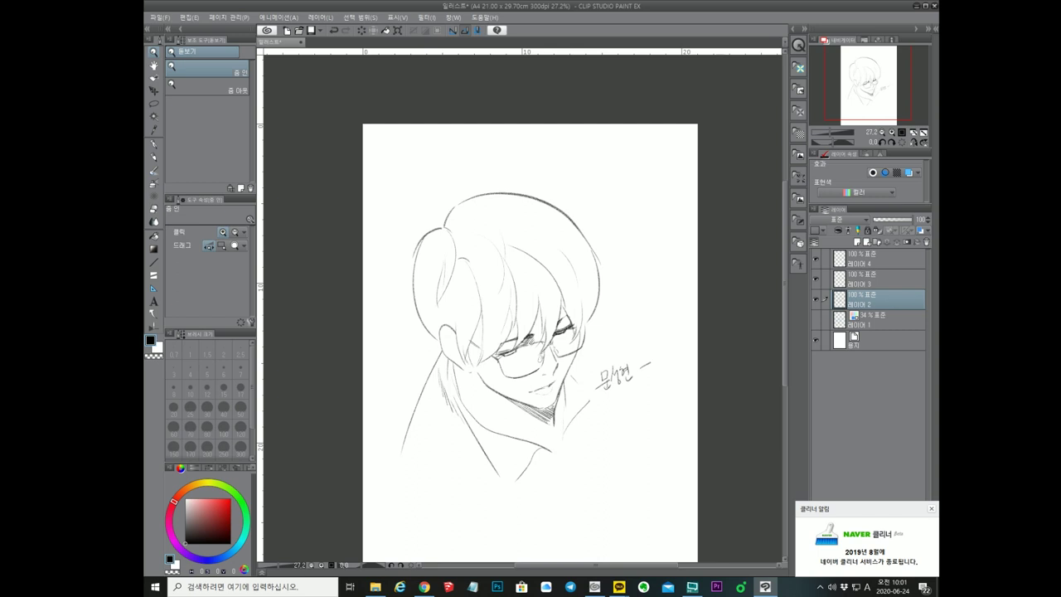
left_click_drag(549, 393, 596, 393)
left_click_drag(501, 395, 566, 372)
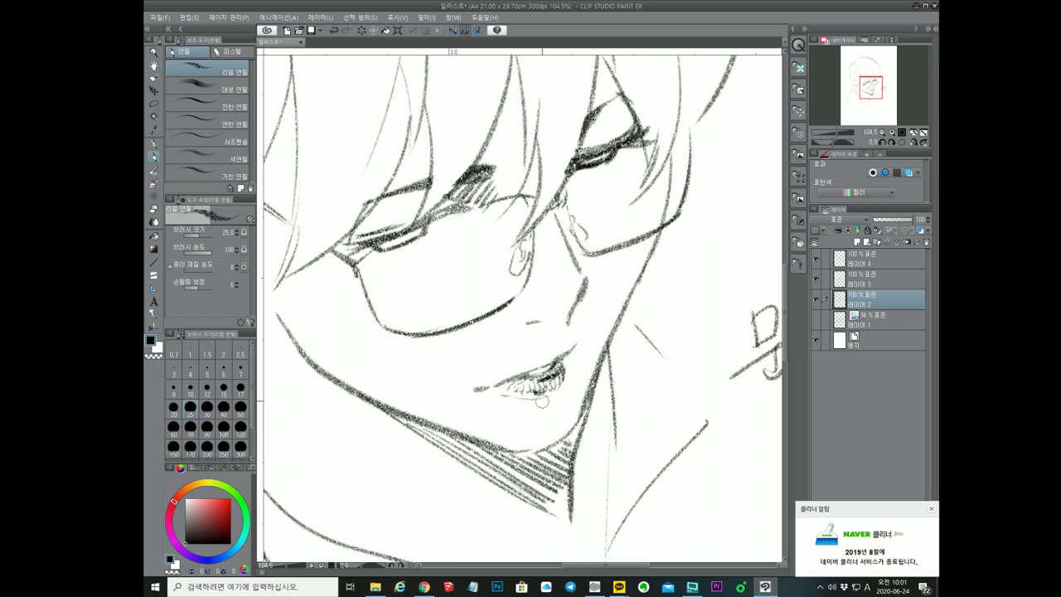
- Refine the lip shading with the pencil at size 12, alternating between white and black
key("x")
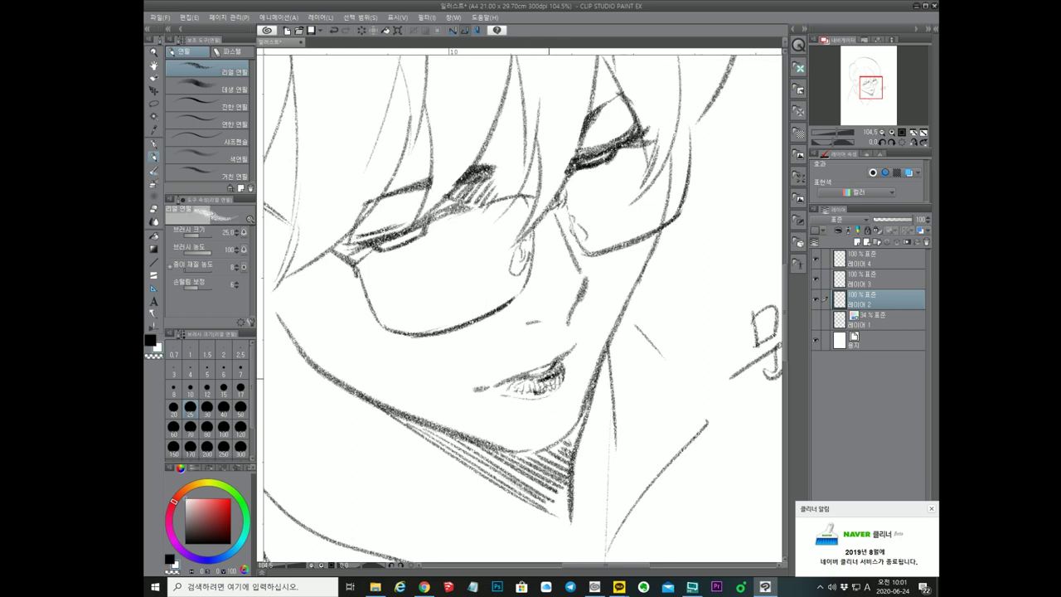
left_click(207, 387)
key("ctrl+space")
mouse_move(593, 422)
left_mouse_down()
mouse_move(506, 436)
mouse_move(620, 407)
mouse_move(721, 406)
left_mouse_up()
key("x")
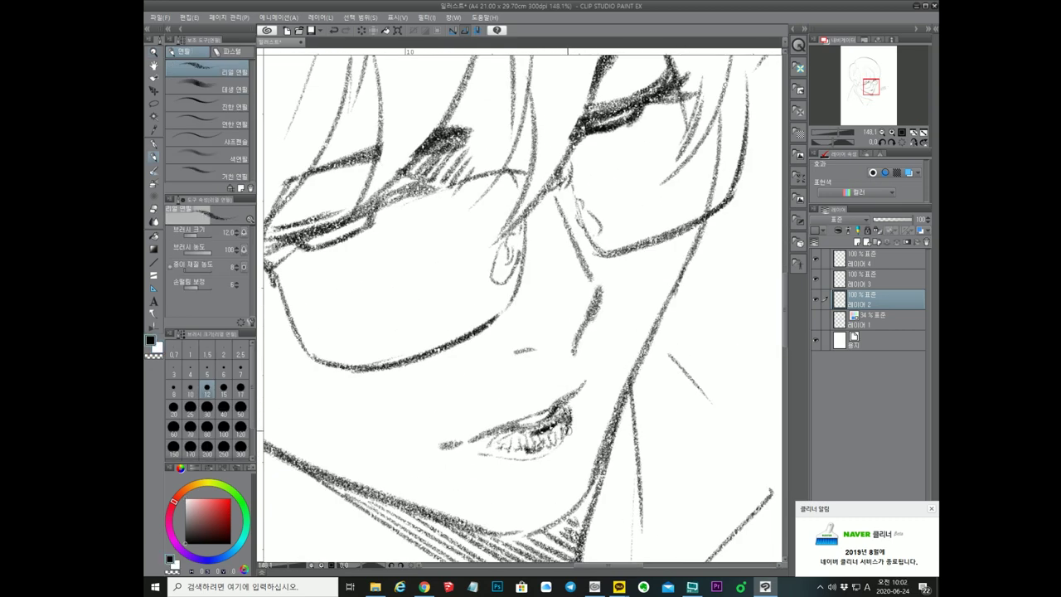
key("ctrl+space")
left_click_drag(579, 426, 498, 440)
key("space")
left_click_drag(642, 474, 647, 422)
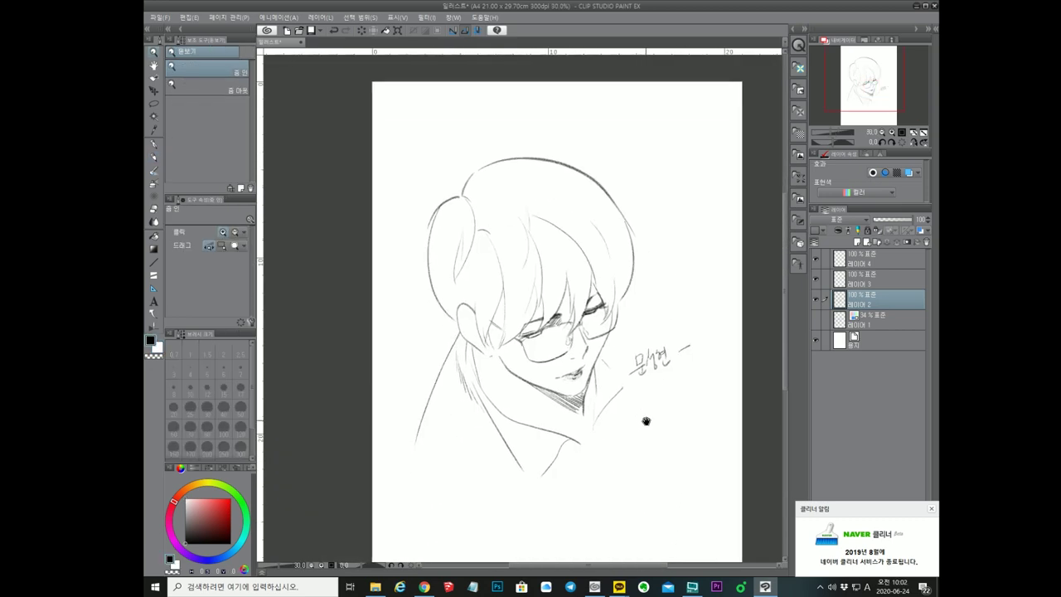